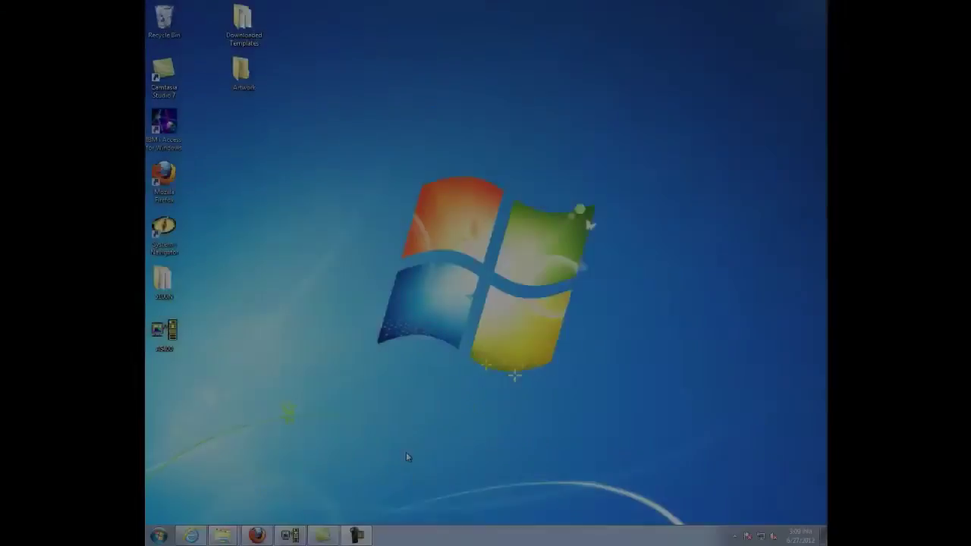
# - Bring Firefox forward and go to the Blanks USA Templates page
pyautogui.click(257, 536)
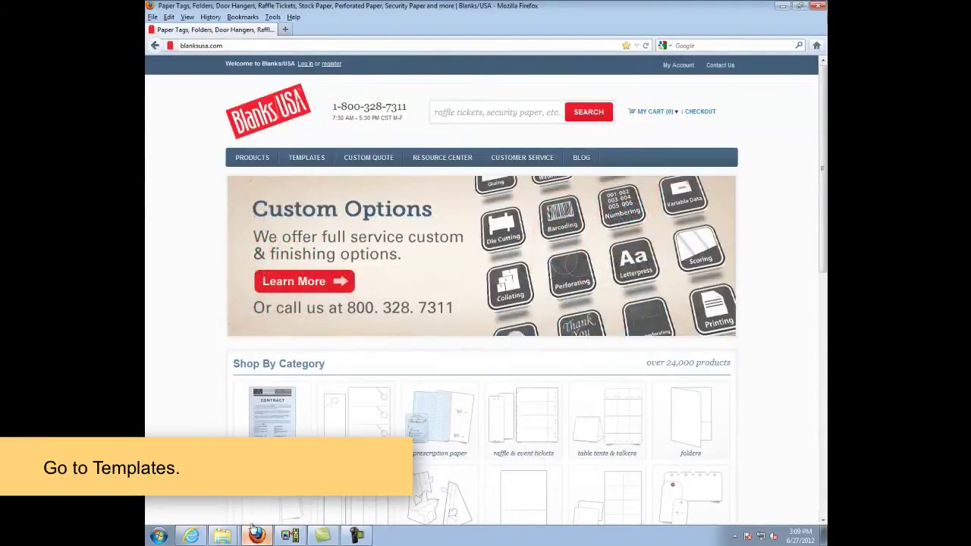
pyautogui.click(310, 159)
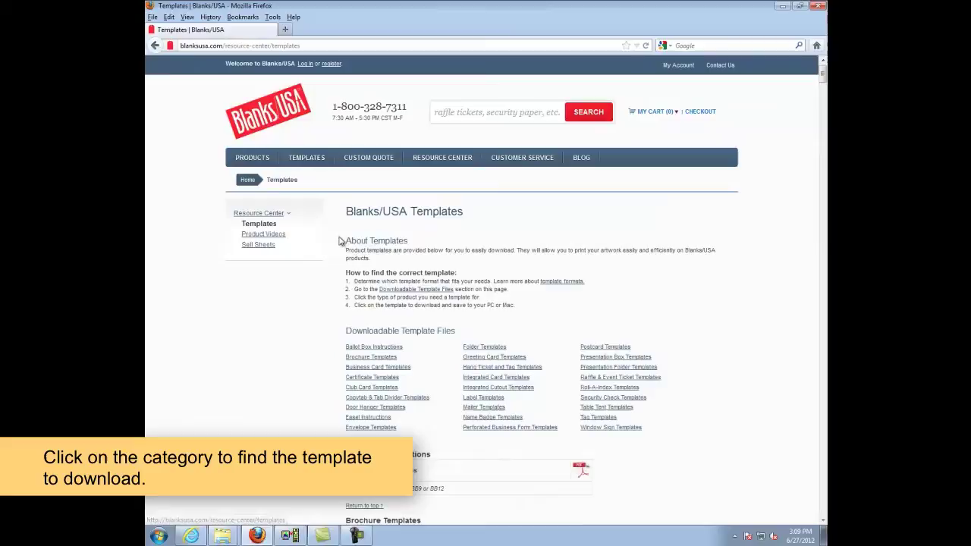
# - Download the PCN 8-up postcard Word template (PCN_Postcard_Template.doc) and close Firefox
pyautogui.click(594, 351)
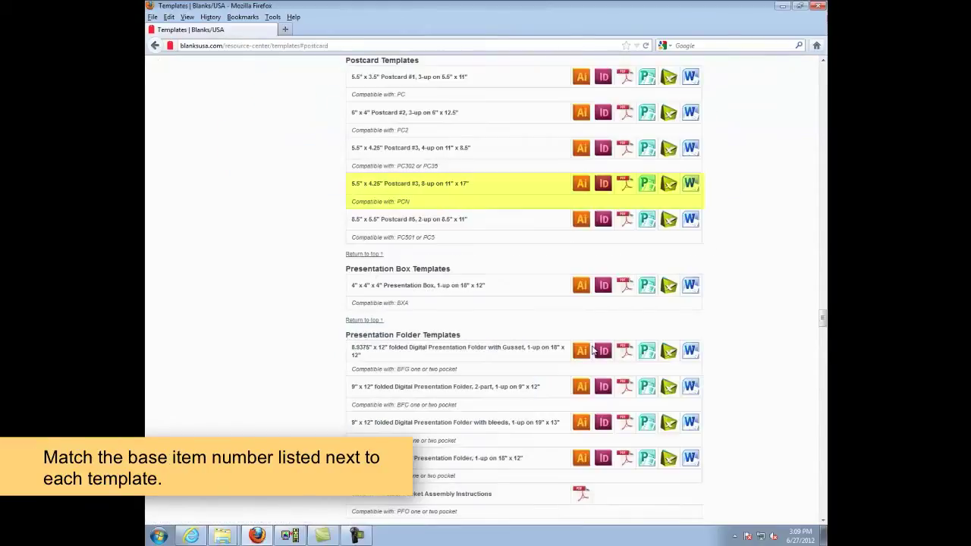
pyautogui.click(690, 184)
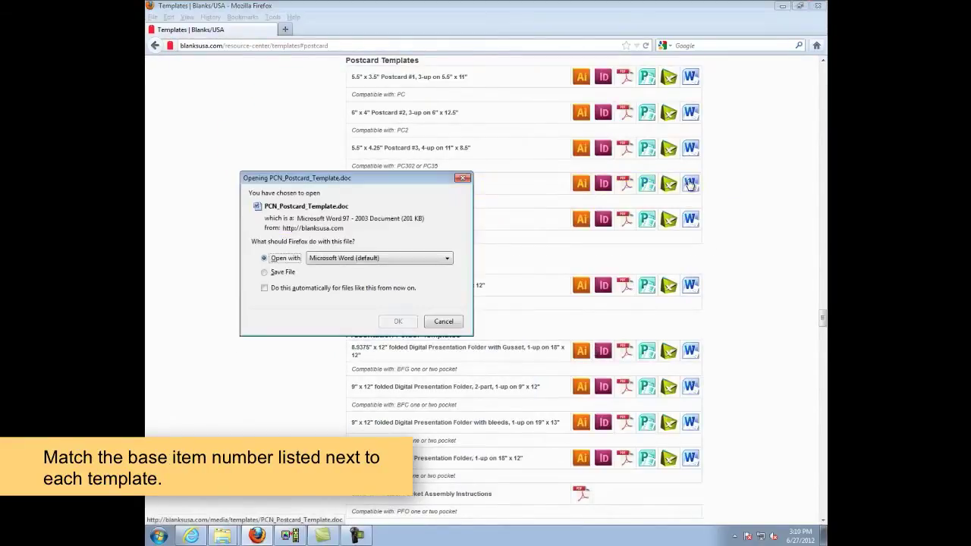
pyautogui.click(289, 274)
pyautogui.click(404, 324)
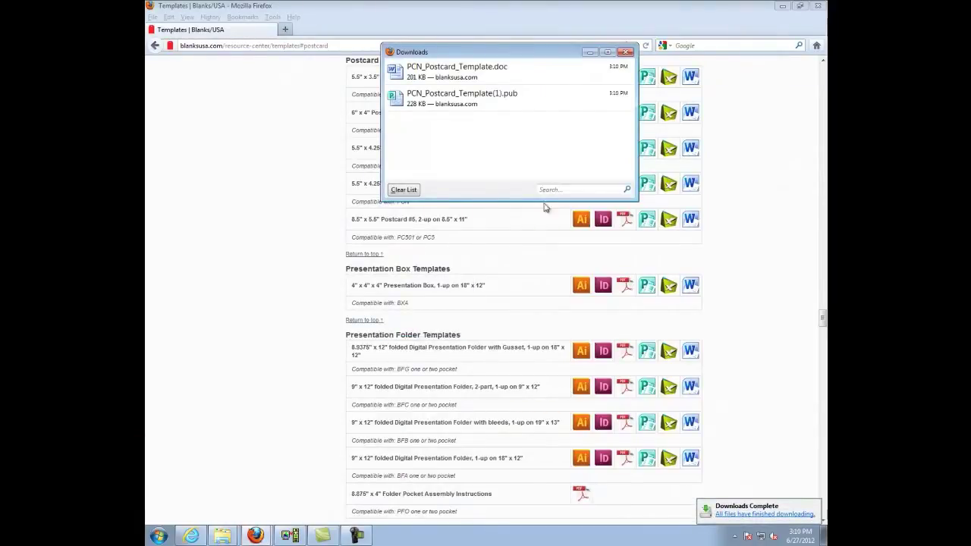
pyautogui.click(626, 53)
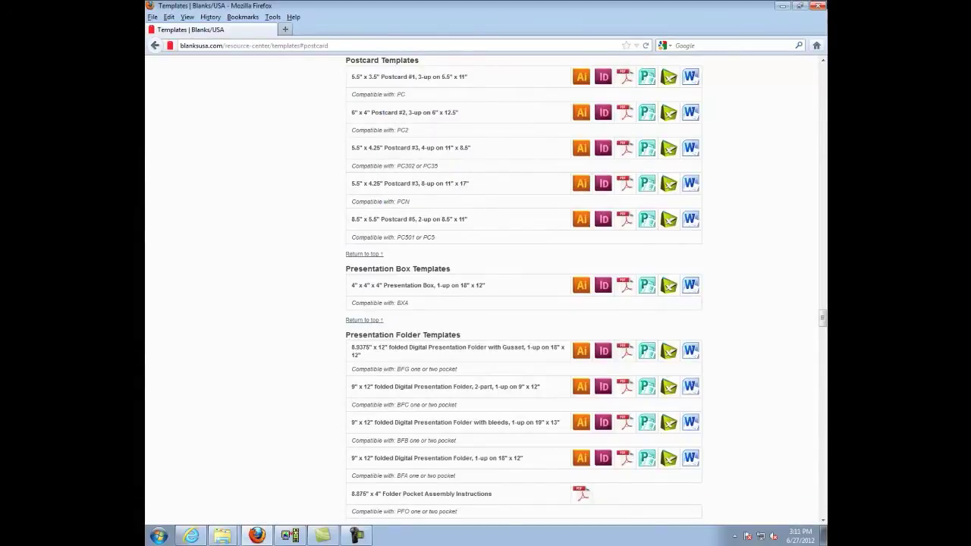
pyautogui.click(818, 7)
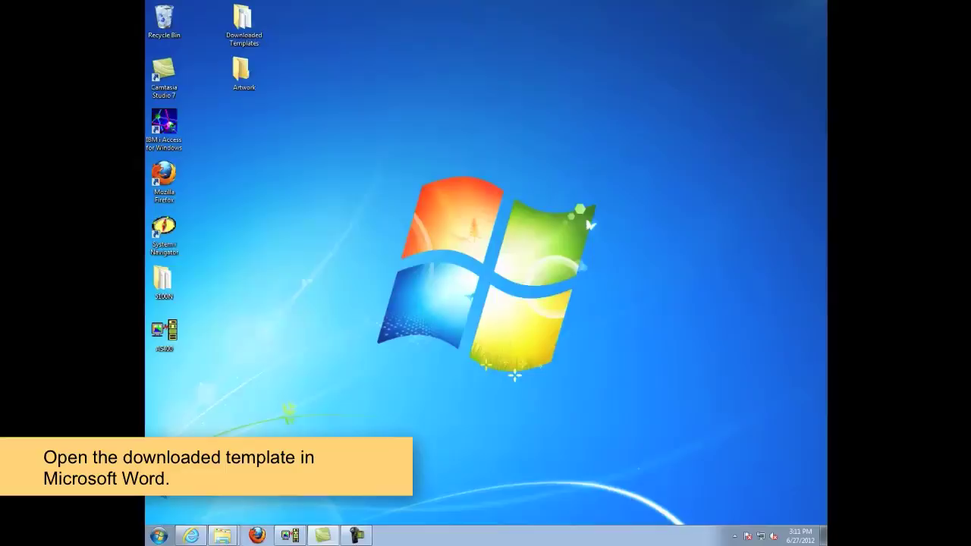
# - Expand the Microsoft Office folder under All Programs in the Start menu
pyautogui.click(158, 536)
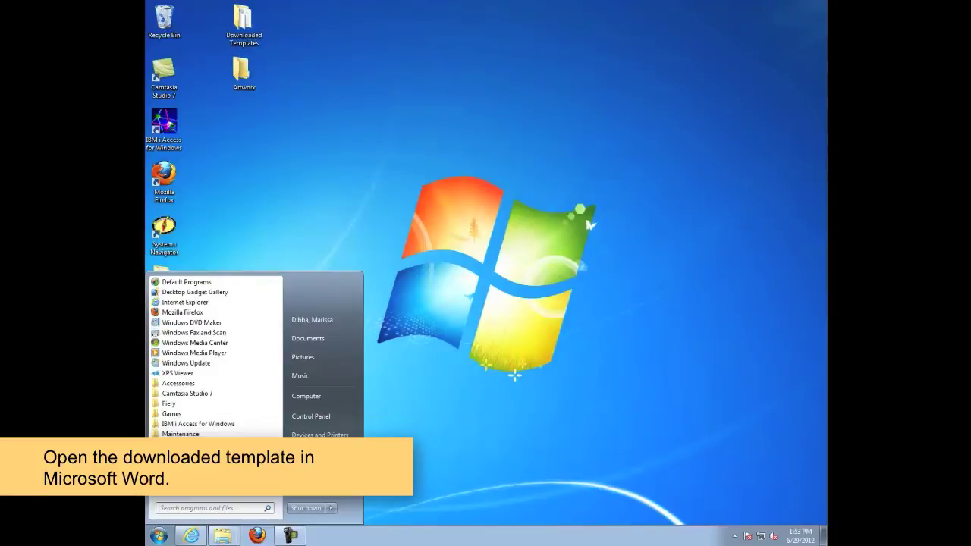
pyautogui.click(185, 443)
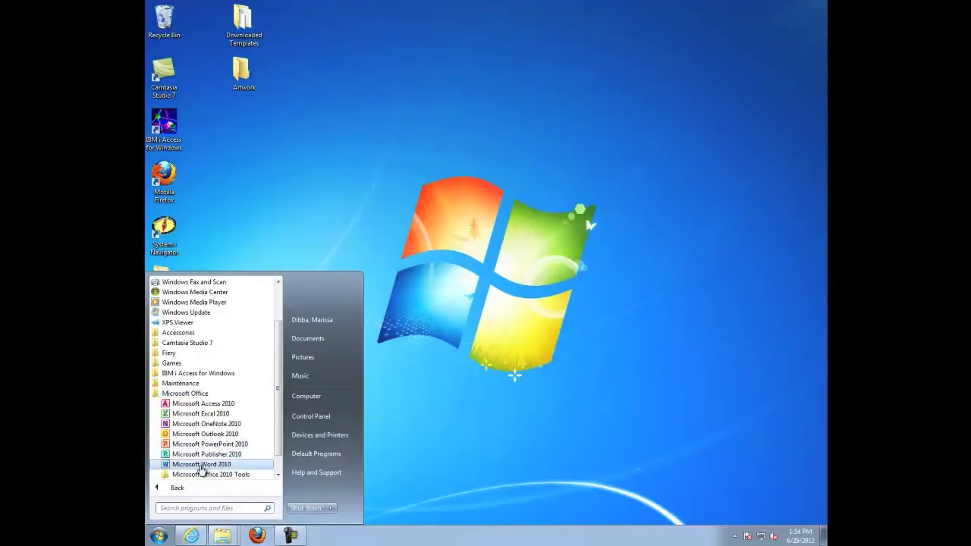
# - Launch Word 2010 and open PCN_Postcard_Template from Desktop > Downloaded Templates
pyautogui.click(201, 464)
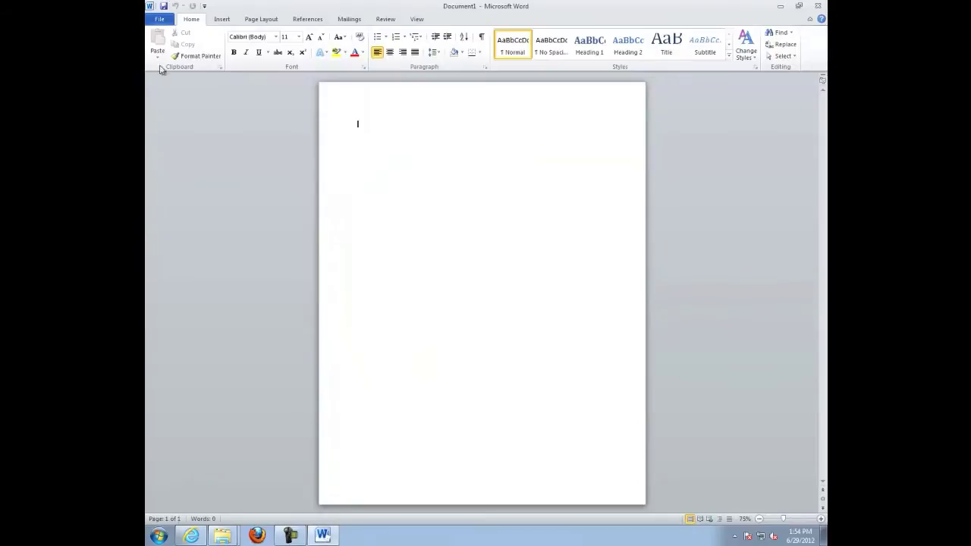
pyautogui.click(158, 19)
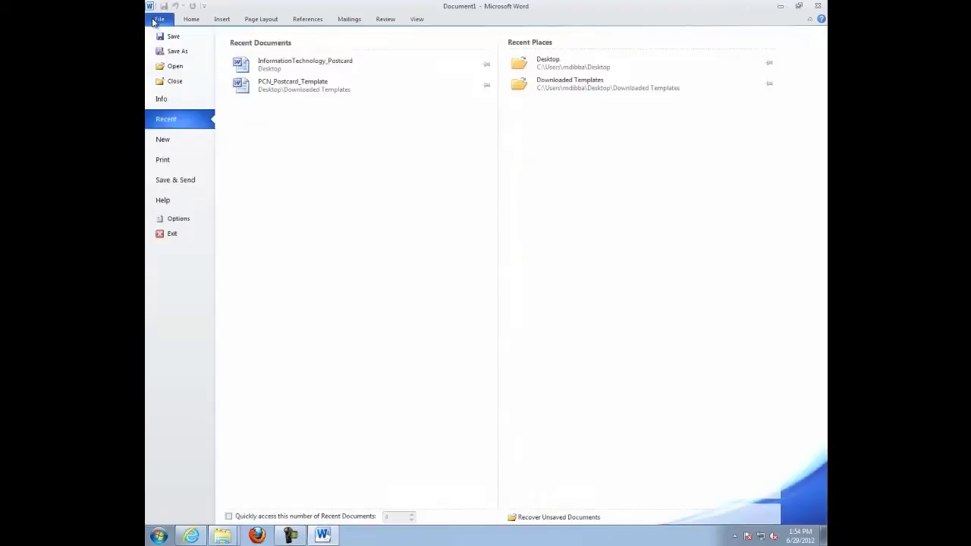
pyautogui.click(171, 67)
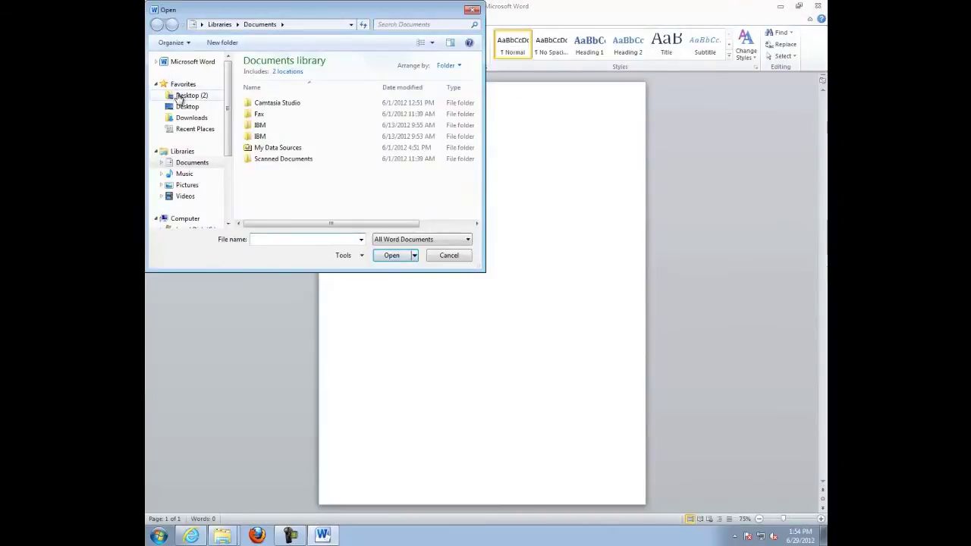
pyautogui.click(187, 96)
pyautogui.doubleClick(270, 97)
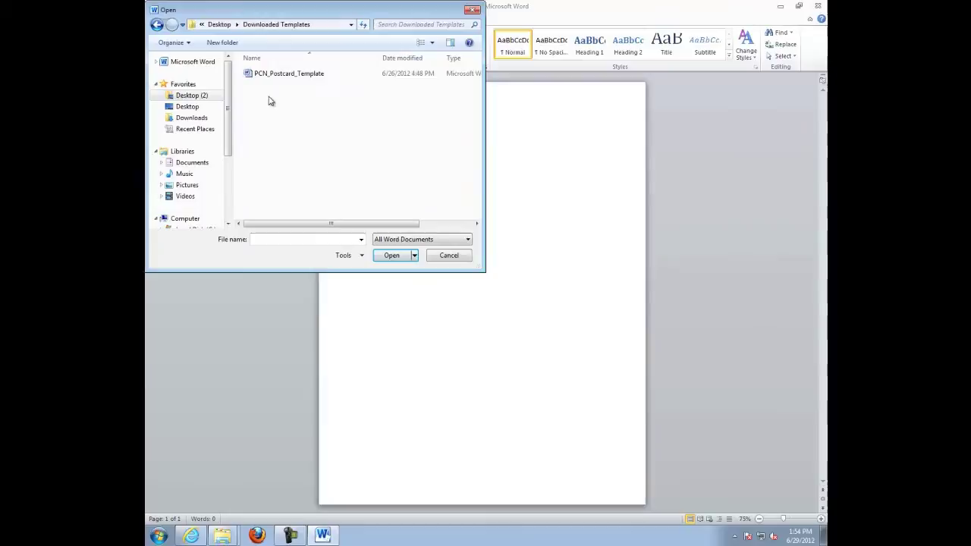
pyautogui.click(274, 73)
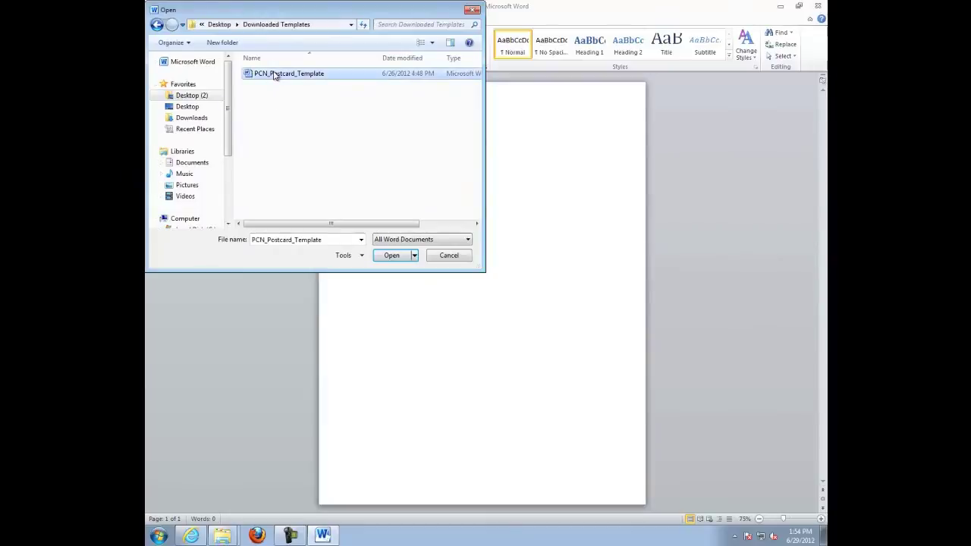
pyautogui.click(394, 255)
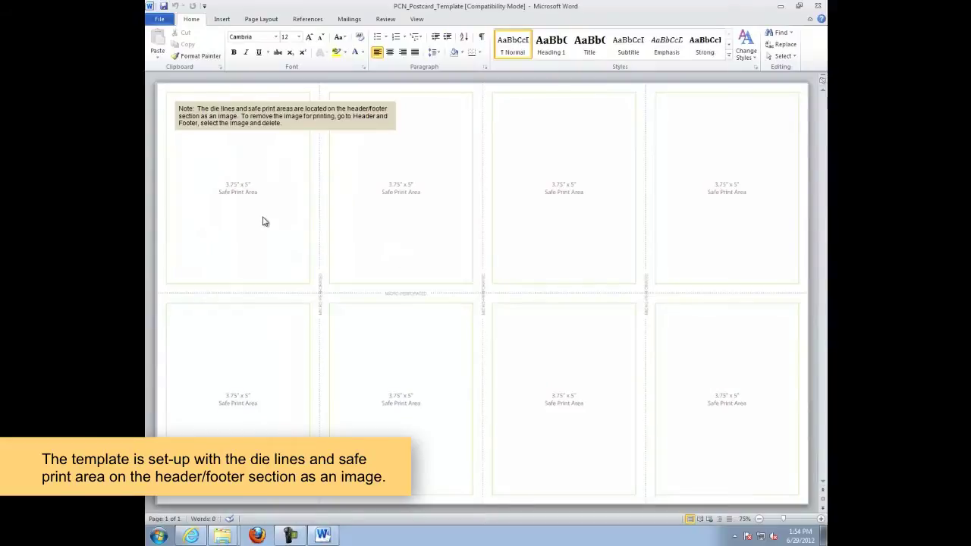
# - Insert the hexagon postcard picture from Desktop > Artwork into the bottom-left slot
pyautogui.click(223, 20)
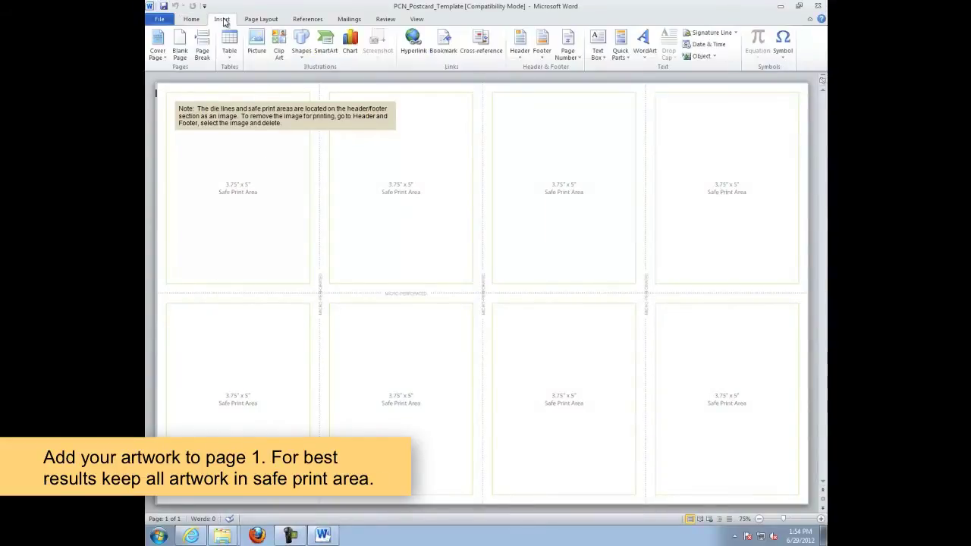
pyautogui.click(256, 44)
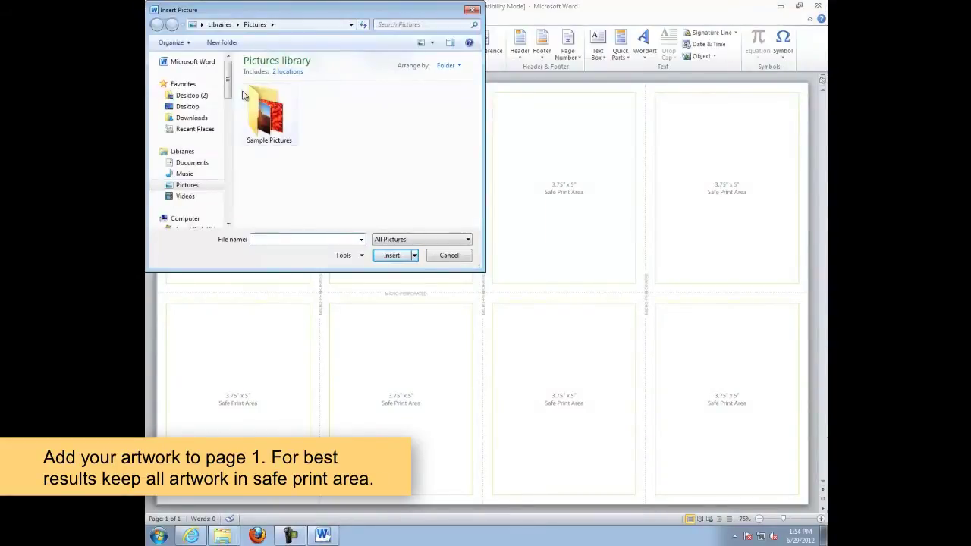
pyautogui.click(194, 96)
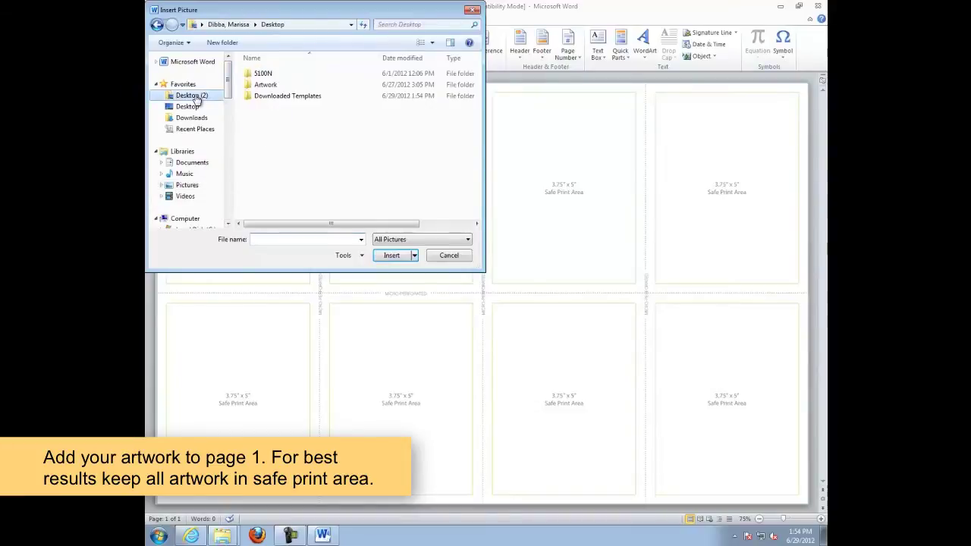
pyautogui.doubleClick(263, 86)
pyautogui.click(269, 87)
pyautogui.click(391, 256)
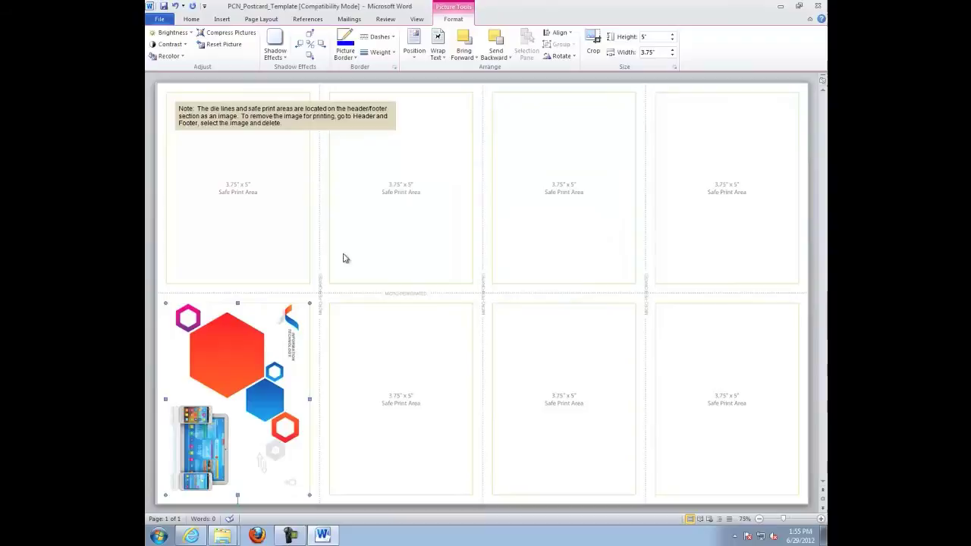
# - Draw a text box over the red hexagon, type its text, and bold 'Technology'
pyautogui.click(220, 19)
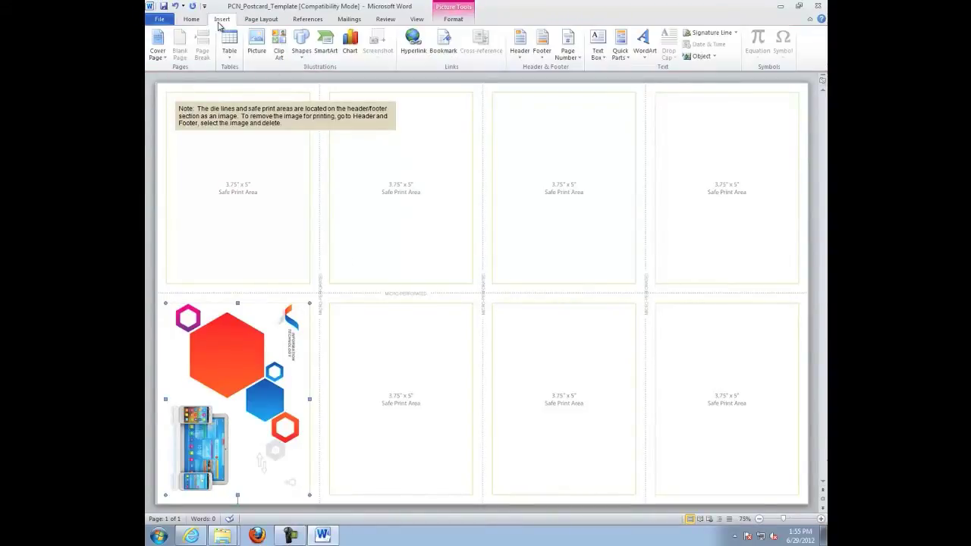
pyautogui.click(599, 47)
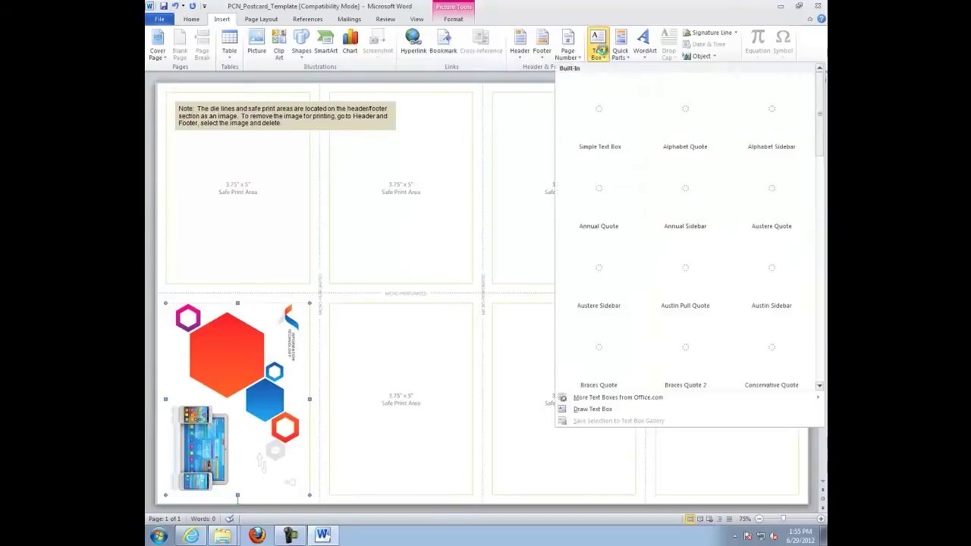
pyautogui.click(605, 409)
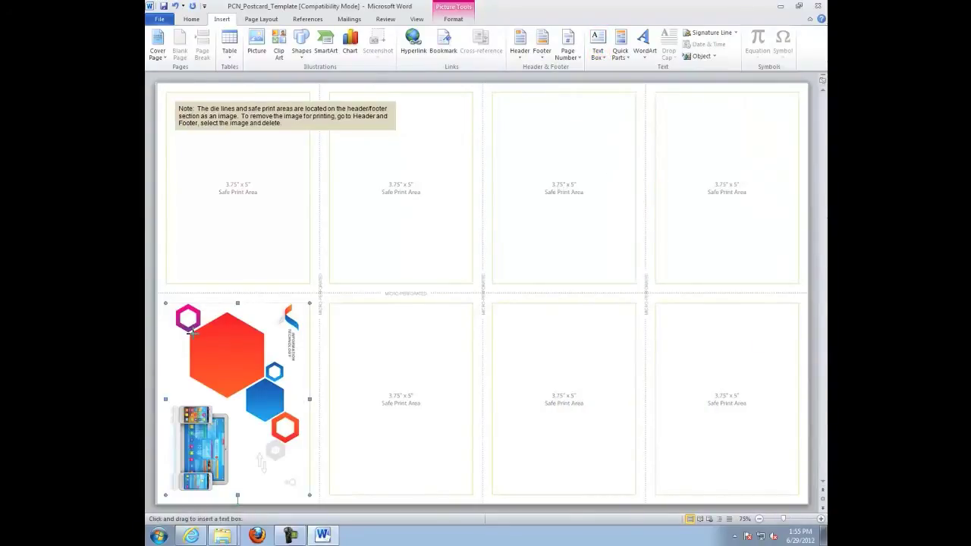
pyautogui.moveTo(191, 333); pyautogui.dragTo(263, 393)
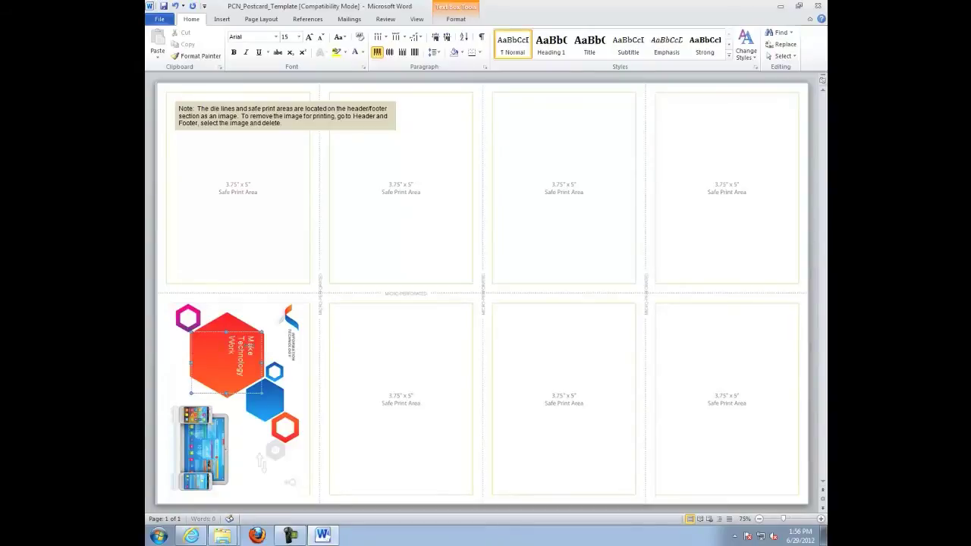
pyautogui.write('Business')
pyautogui.doubleClick(242, 342)
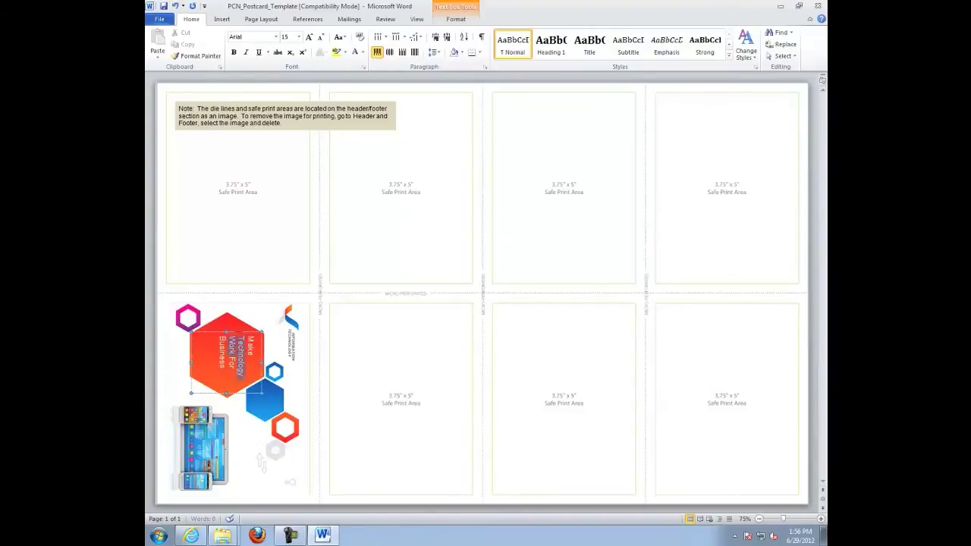
pyautogui.click(233, 54)
pyautogui.click(188, 363)
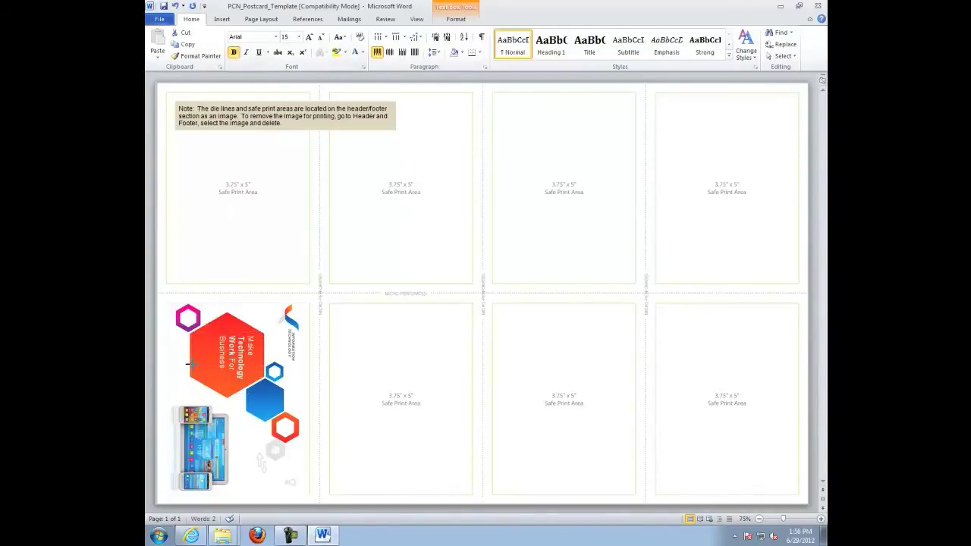
# - Delete the instructions note box from the top of the template
pyautogui.click(217, 364)
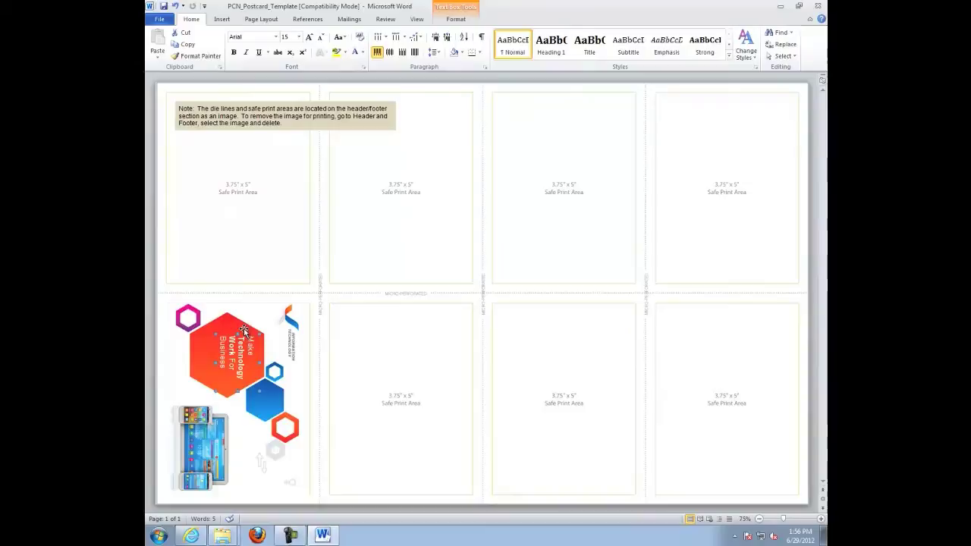
pyautogui.click(245, 334)
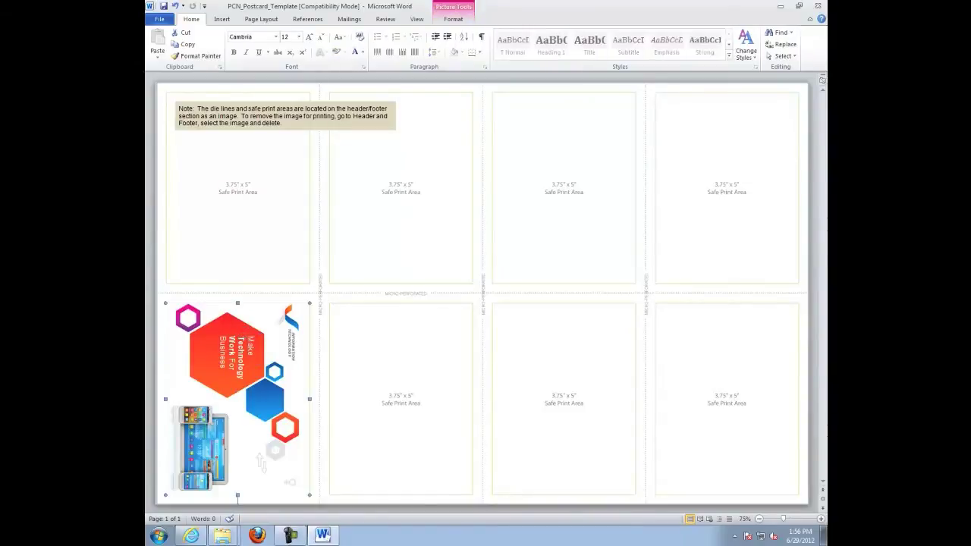
pyautogui.click(233, 334)
pyautogui.click(230, 333)
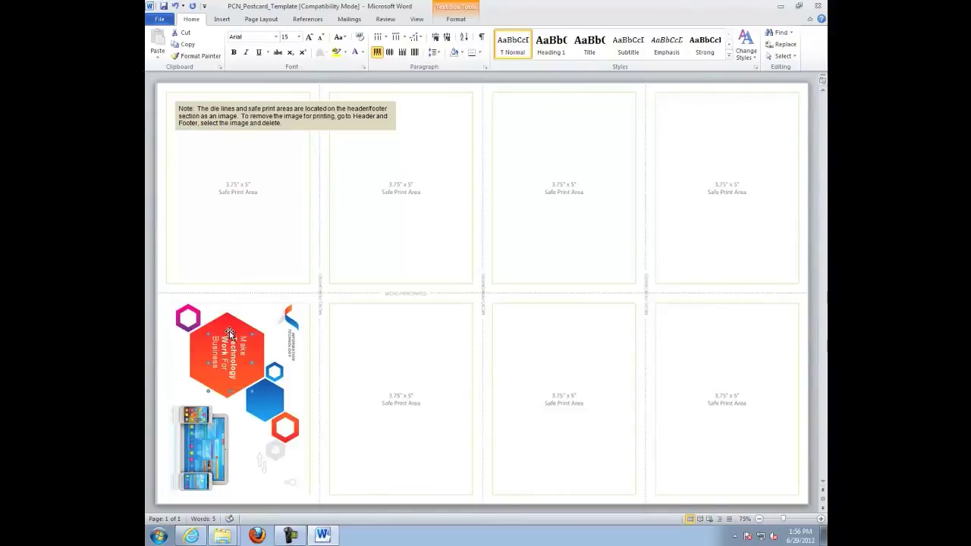
pyautogui.click(229, 333)
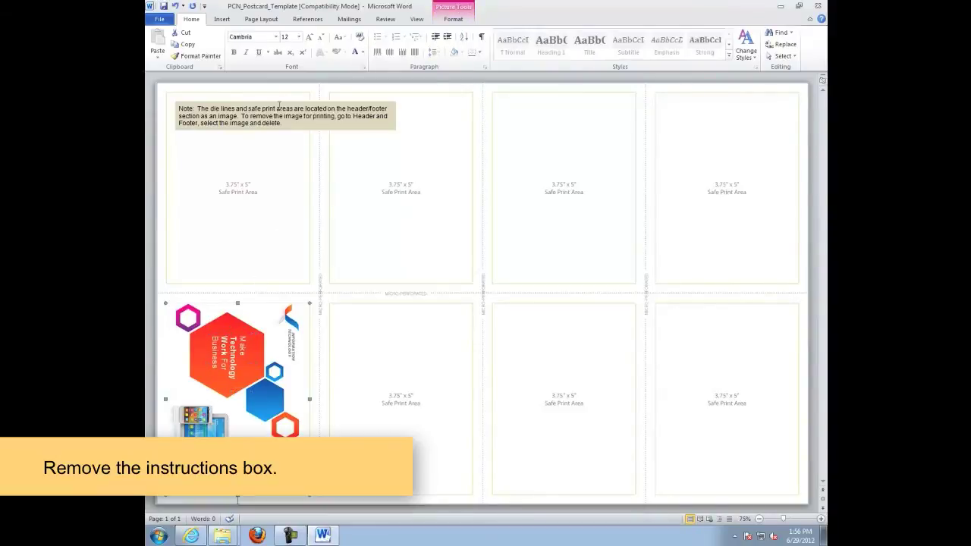
pyautogui.click(277, 104)
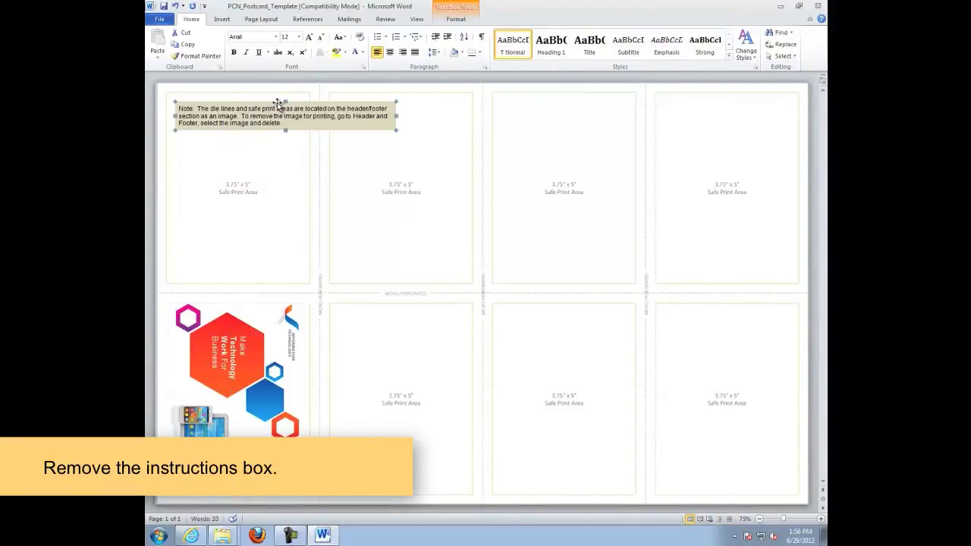
pyautogui.press('Delete')
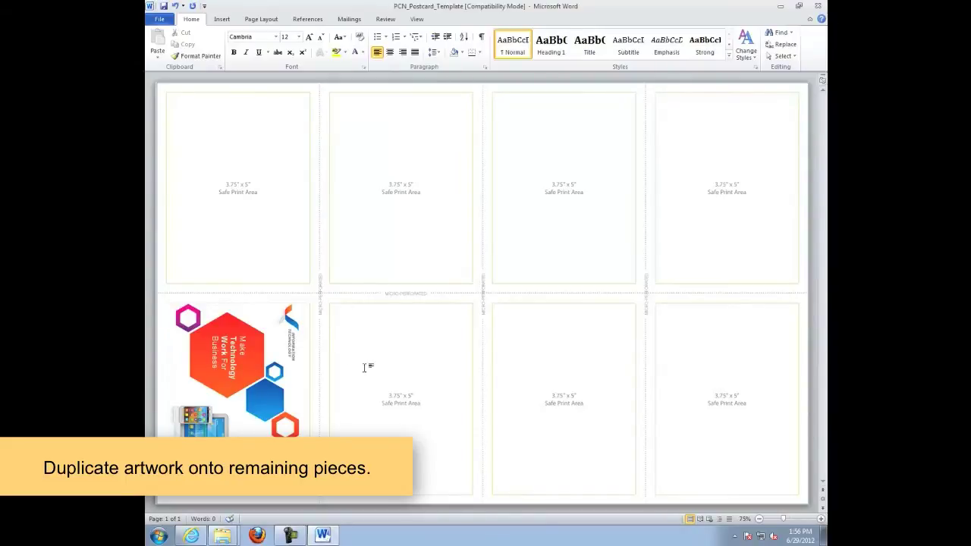
# - Group the postcard image and its hexagon text box into one object
pyautogui.click(230, 342)
pyautogui.keyDown('shift'); pyautogui.click(292, 322); pyautogui.keyUp('shift')
pyautogui.rightClick(239, 308)
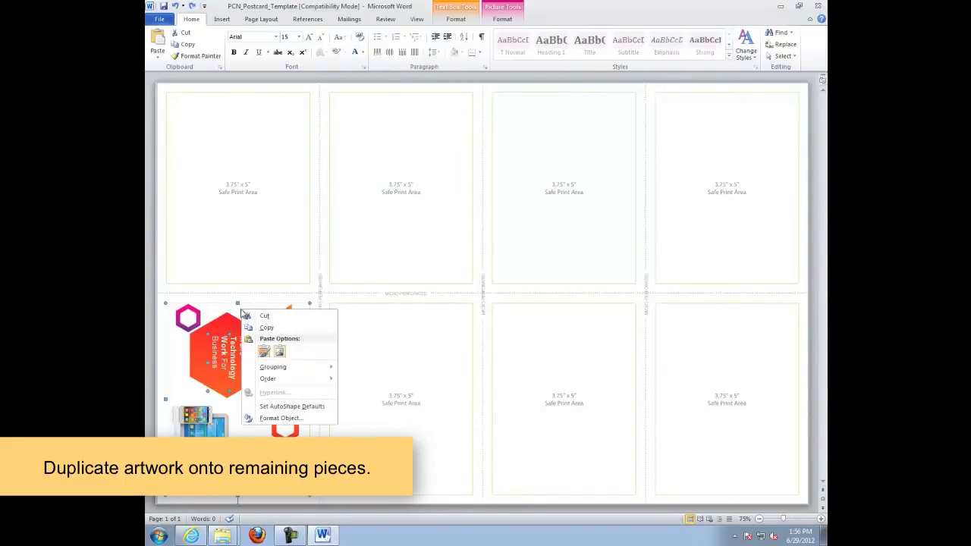
pyautogui.moveTo(303, 367)
pyautogui.click(363, 368)
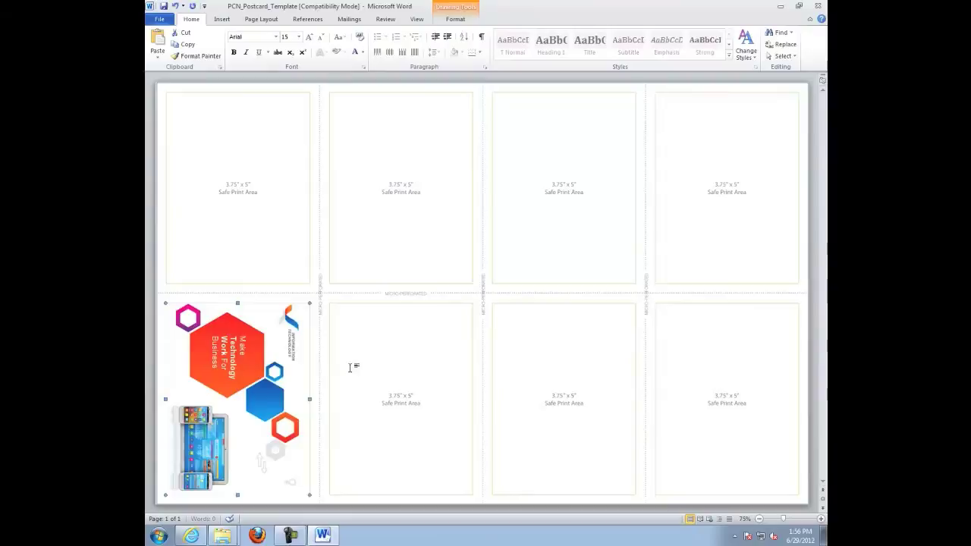
# - Copy the grouped postcard and place the duplicate in the top-left slot
pyautogui.rightClick(278, 336)
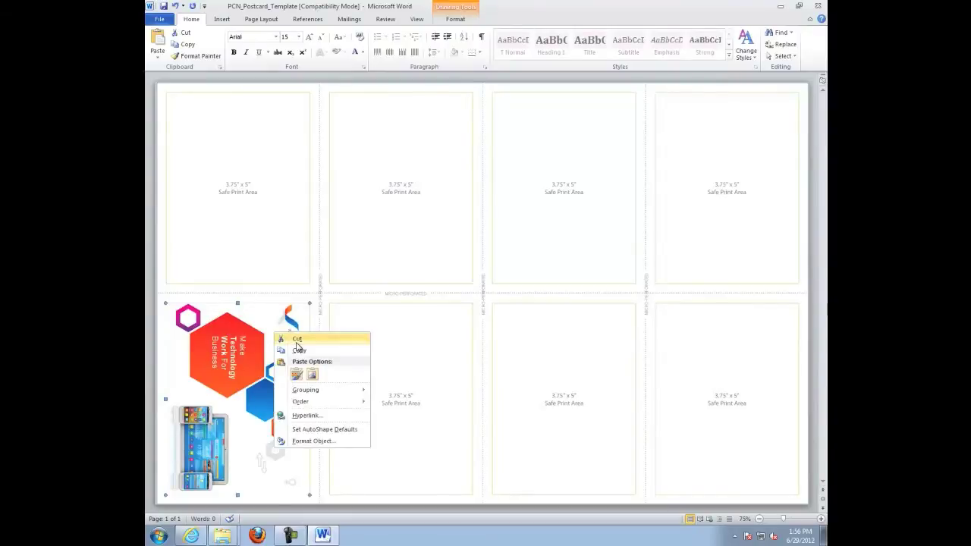
pyautogui.click(278, 225)
pyautogui.rightClick(267, 201)
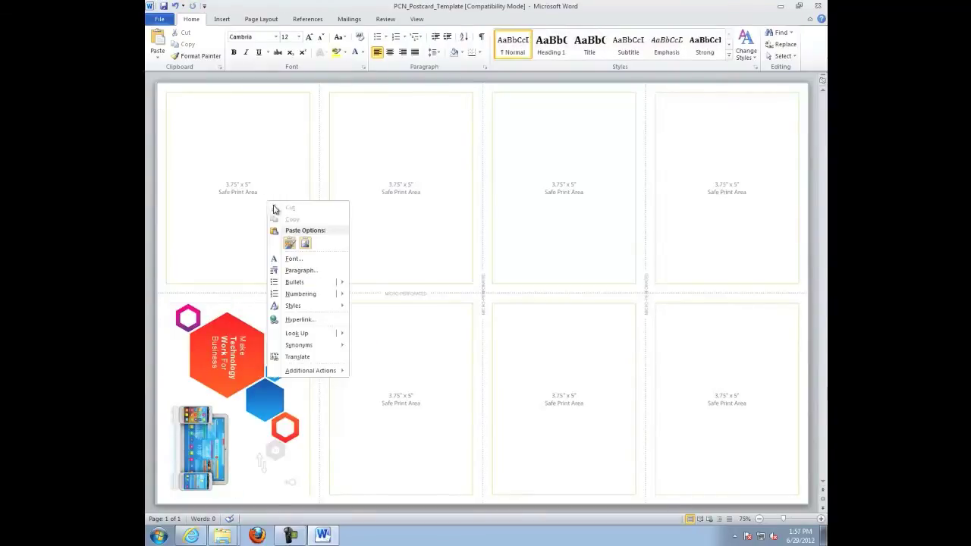
pyautogui.click(289, 243)
pyautogui.moveTo(246, 320); pyautogui.dragTo(240, 103)
# - Copy the left-column pair of postcards
pyautogui.click(296, 318)
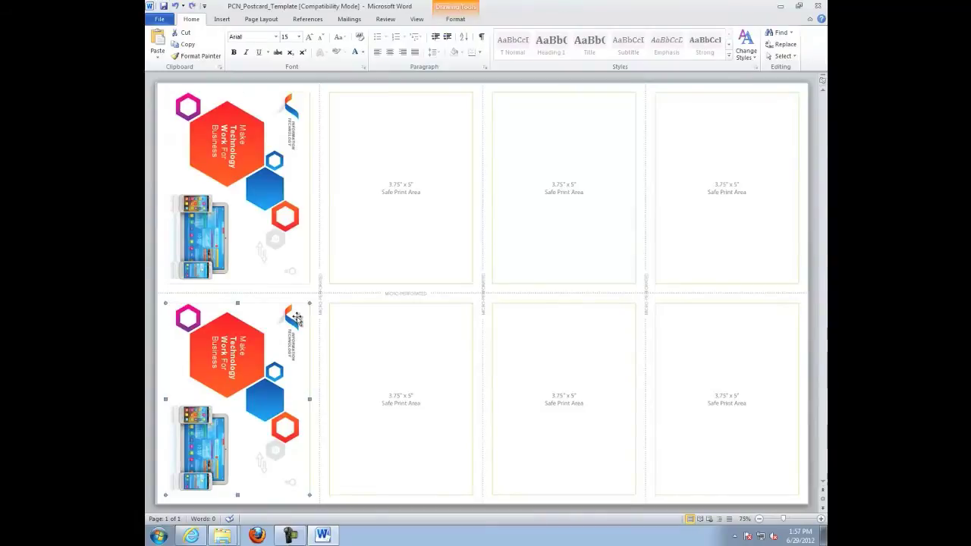
pyautogui.rightClick(300, 254)
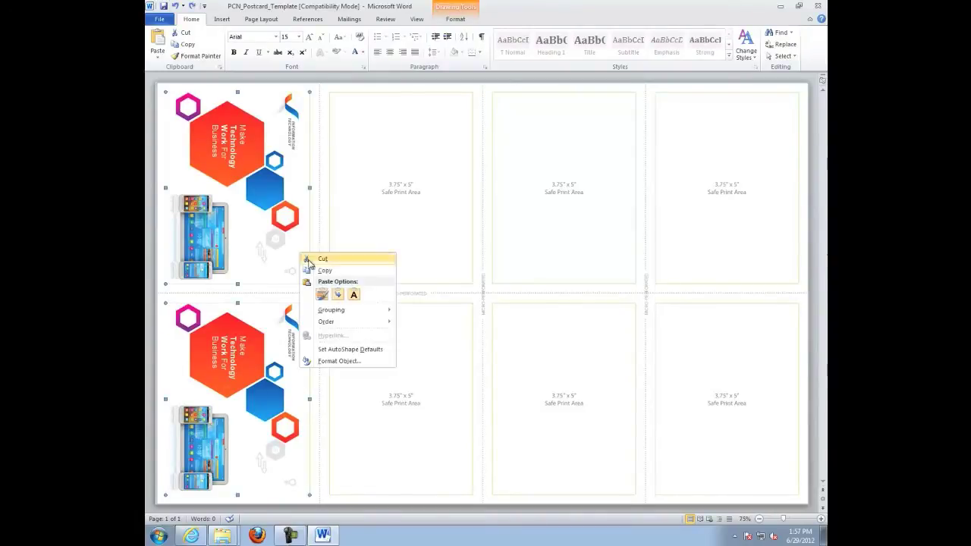
pyautogui.click(319, 268)
pyautogui.rightClick(341, 210)
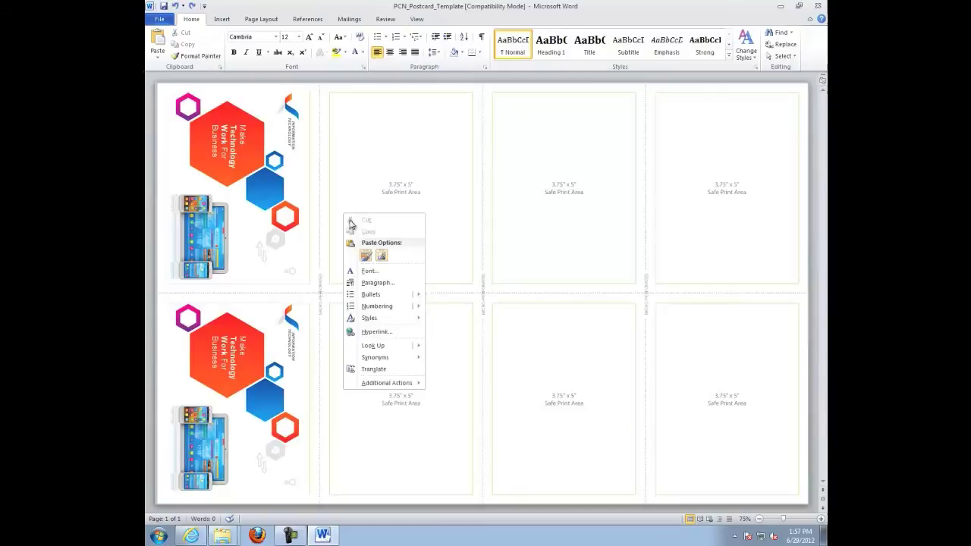
# - Paste the left-column postcard pair into columns two, three and four
pyautogui.click(361, 253)
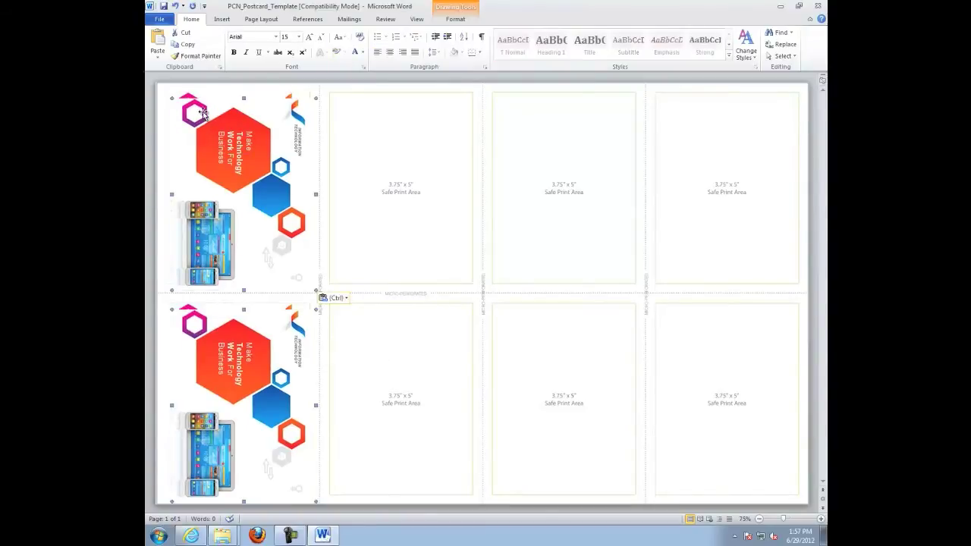
pyautogui.moveTo(205, 114); pyautogui.dragTo(361, 103)
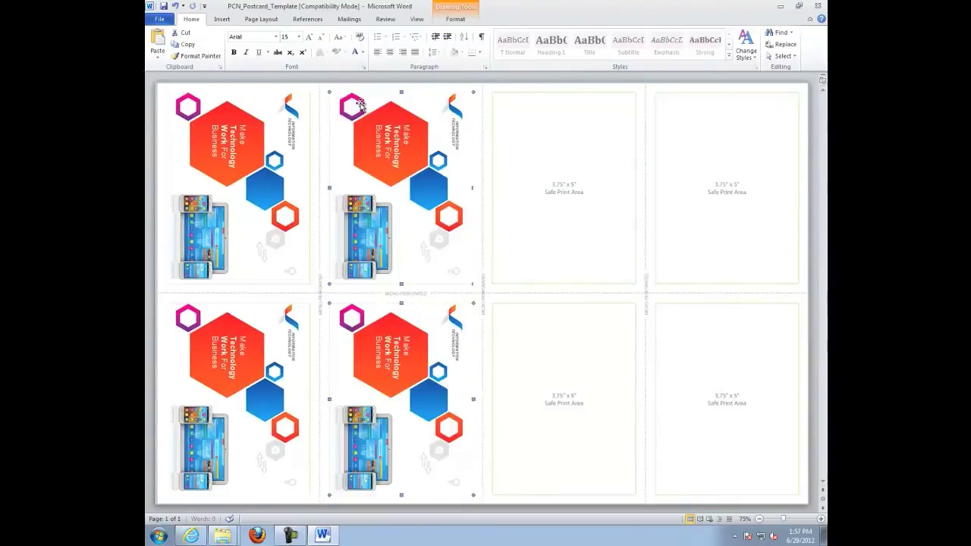
pyautogui.click(494, 137)
pyautogui.rightClick(494, 137)
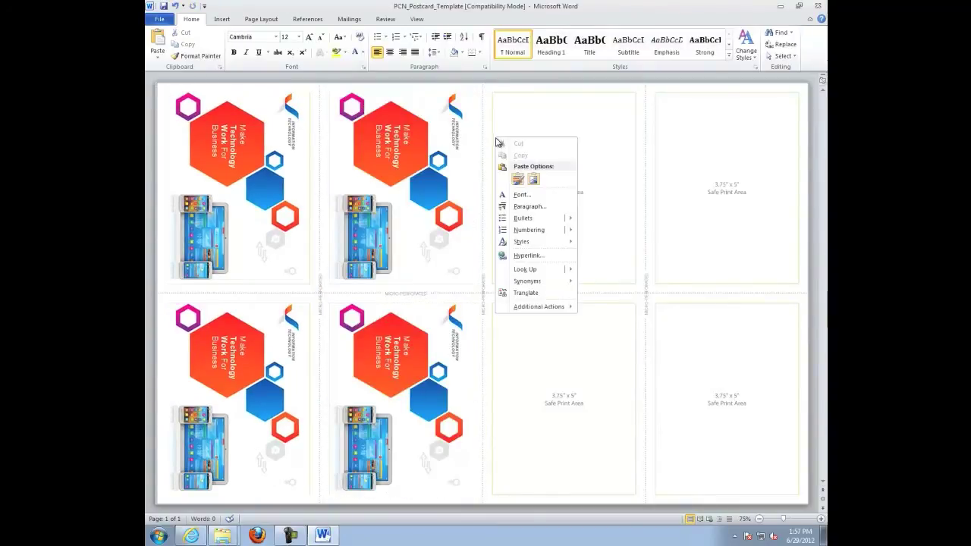
pyautogui.click(516, 178)
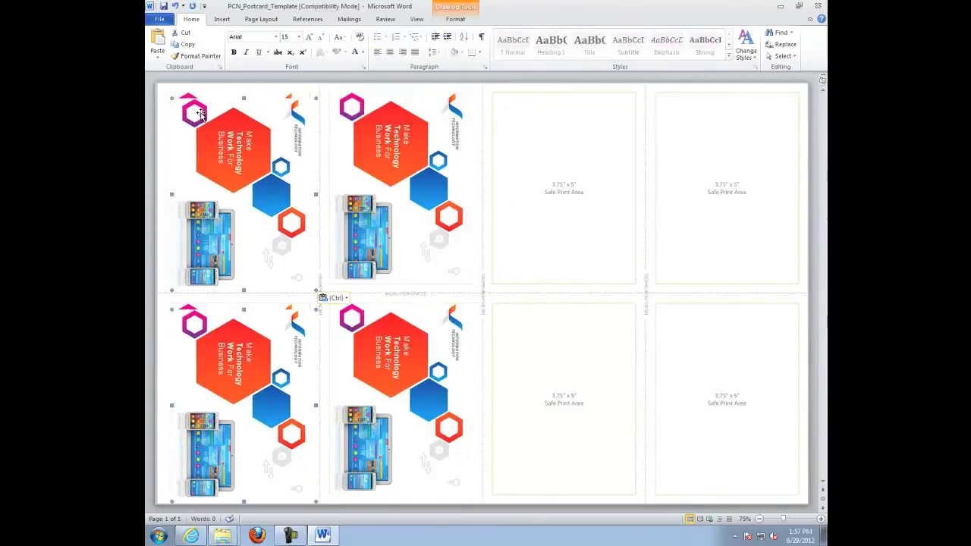
pyautogui.moveTo(201, 112); pyautogui.dragTo(521, 106)
pyautogui.rightClick(654, 115)
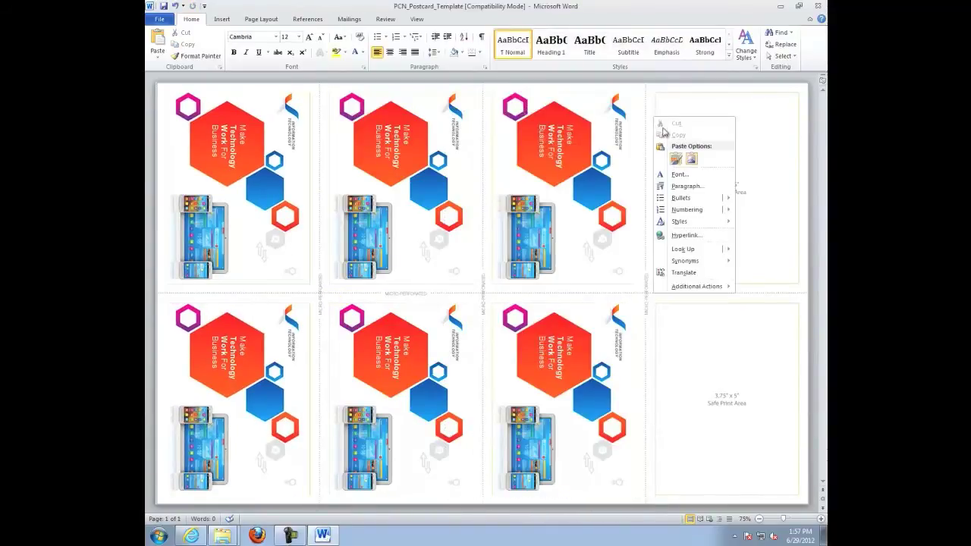
pyautogui.click(675, 159)
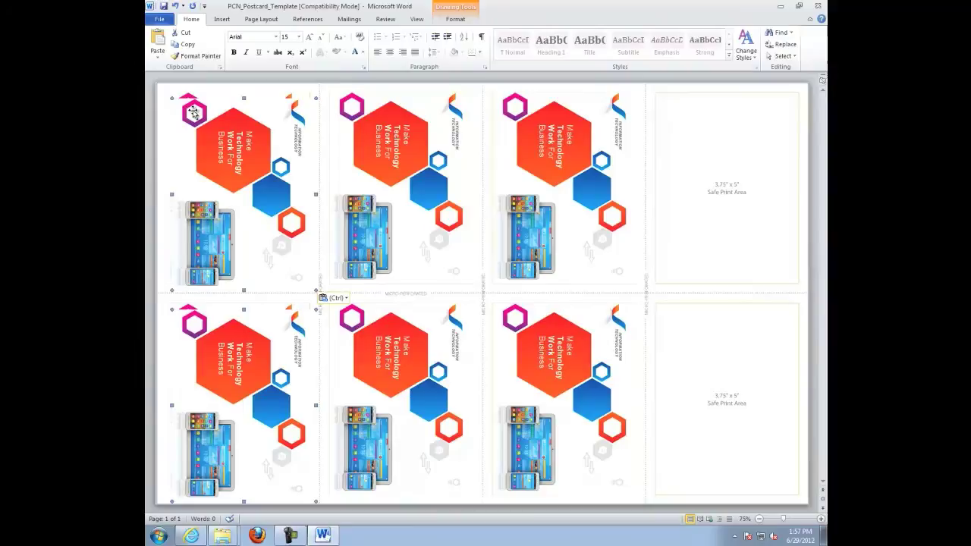
pyautogui.moveTo(193, 112); pyautogui.dragTo(675, 104)
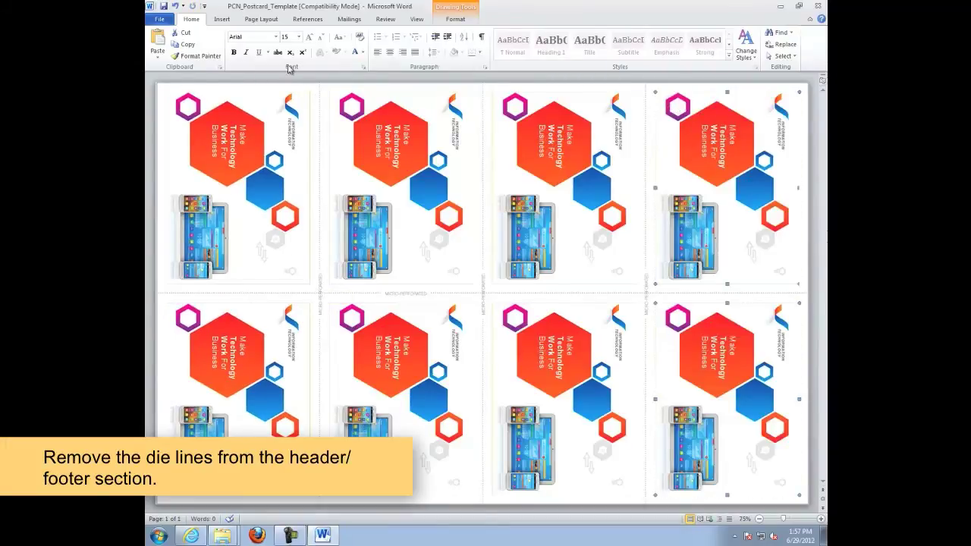
# - Remove the header holding the die lines and safe-print guides
pyautogui.click(223, 20)
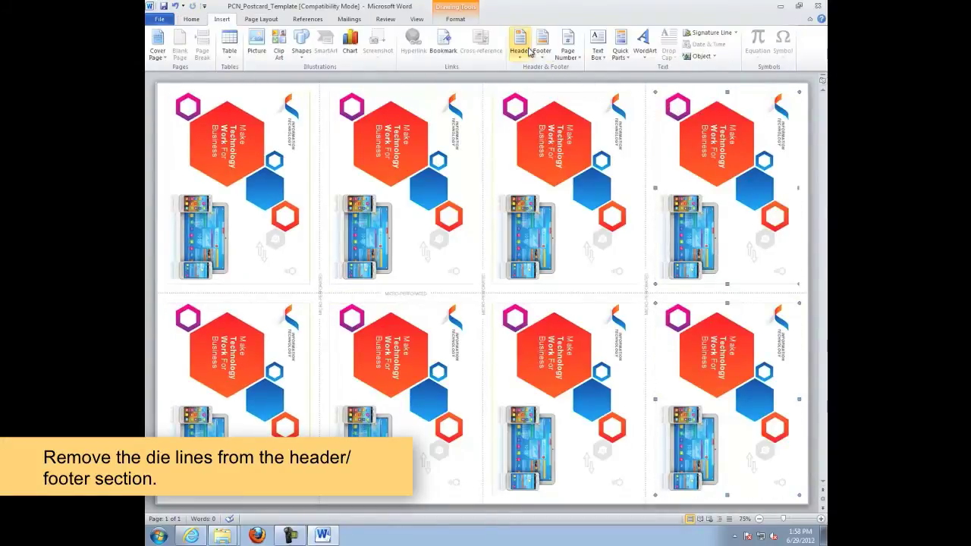
pyautogui.click(521, 47)
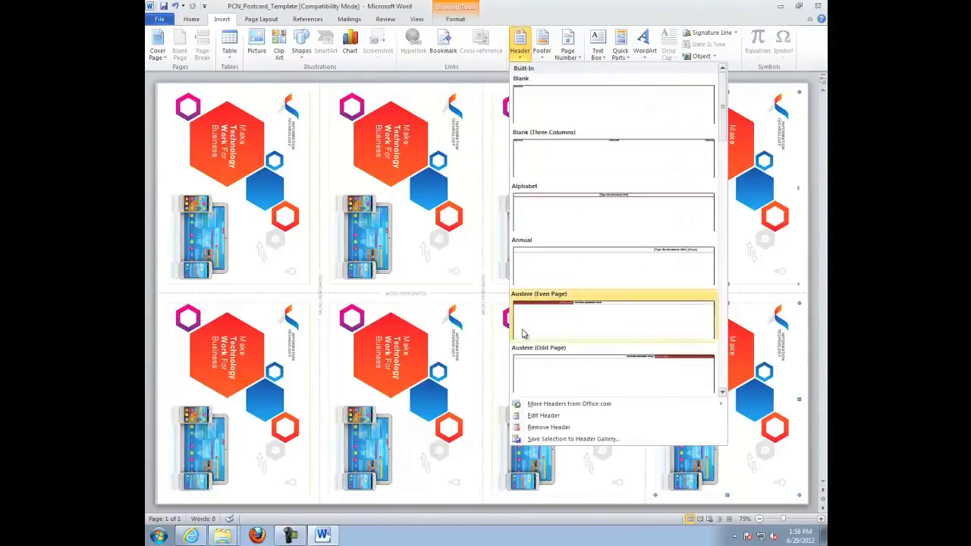
pyautogui.click(541, 428)
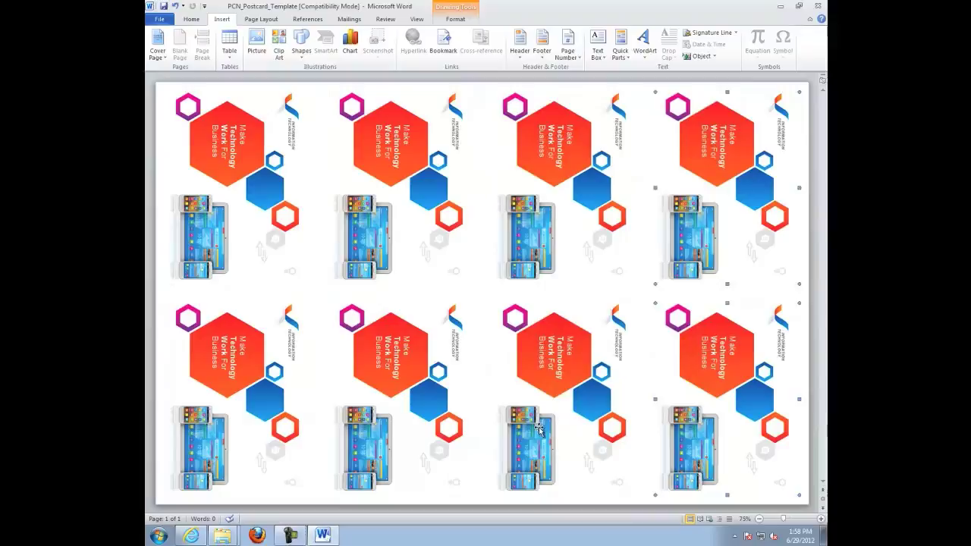
# - Save As to the Desktop with the name InformationTechnology_Postcard
pyautogui.click(157, 21)
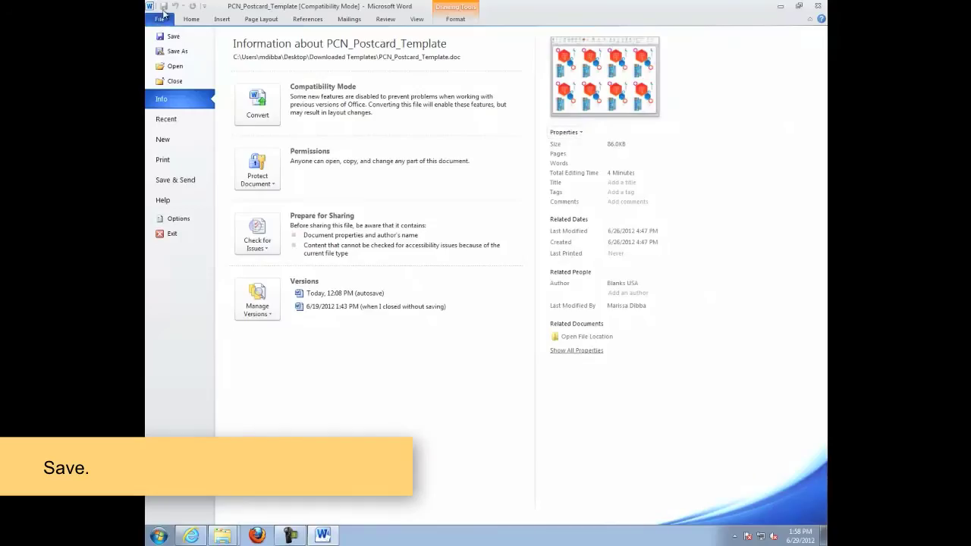
pyautogui.click(183, 55)
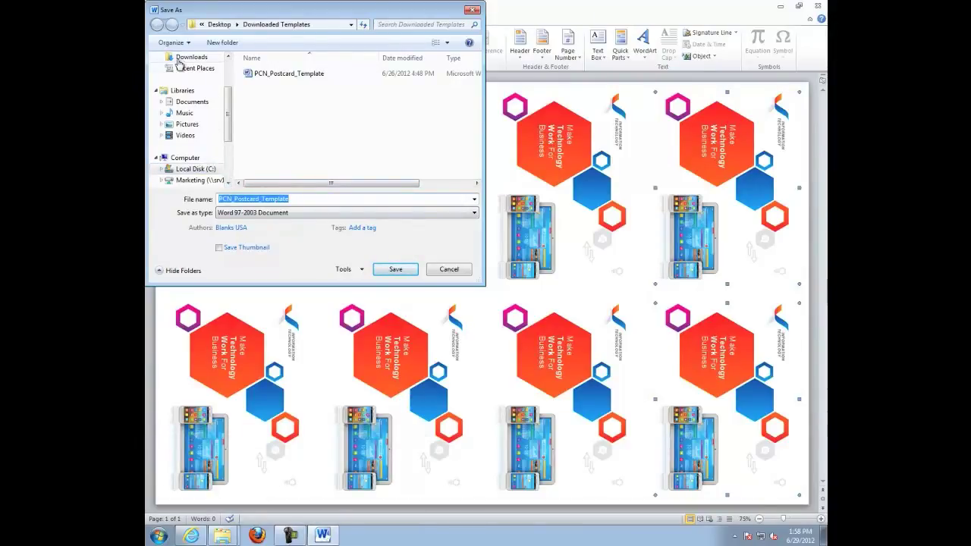
pyautogui.scroll(3, 179, 65)
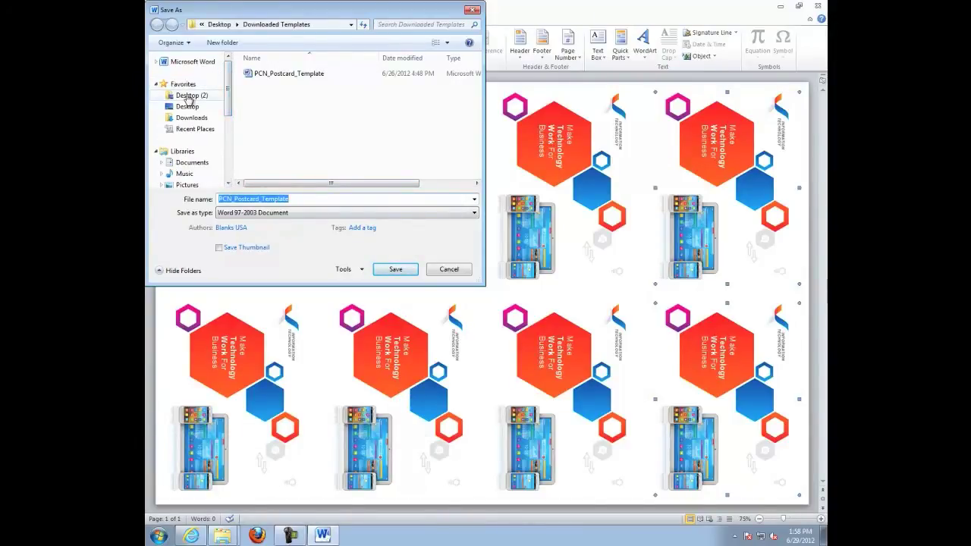
pyautogui.click(188, 97)
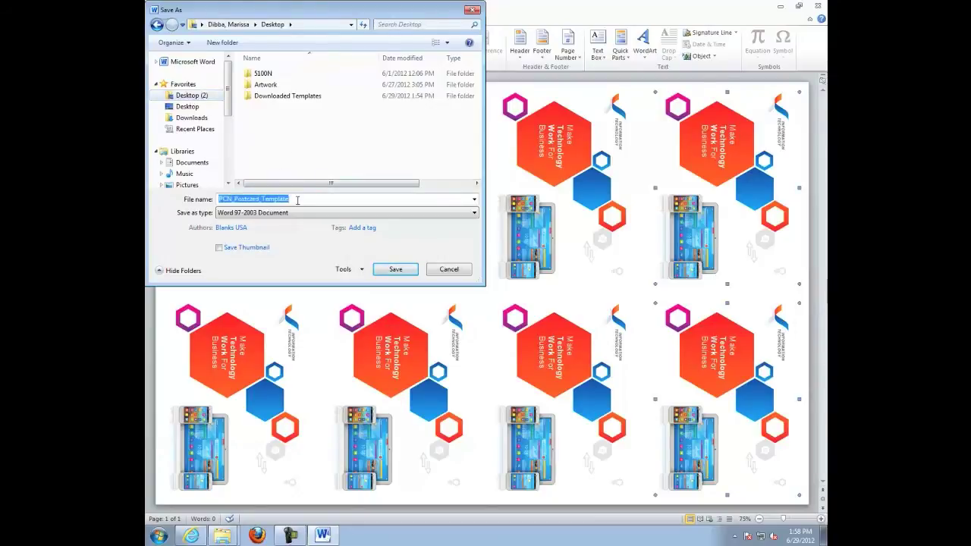
pyautogui.write('n')
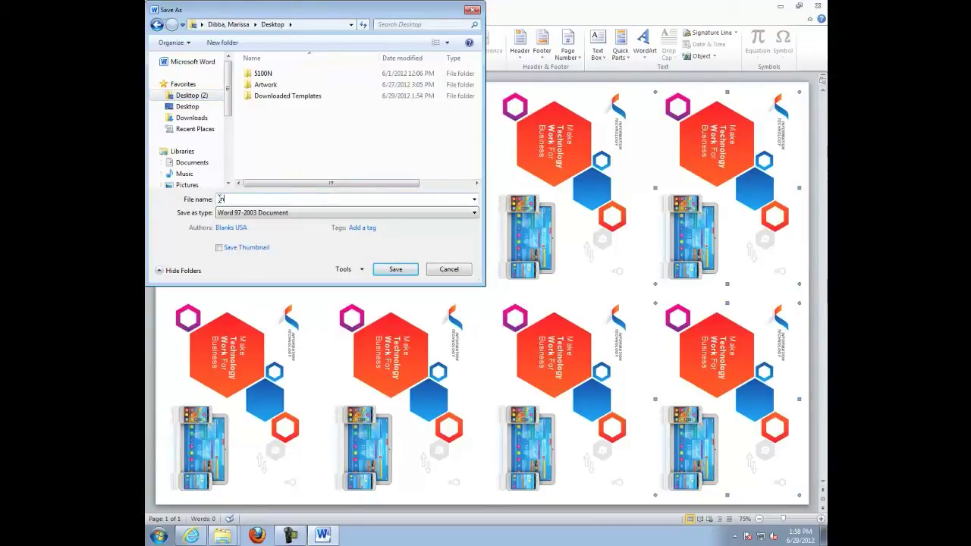
pyautogui.write('nformationTechnology_')
pyautogui.scroll(-2, 190, 121)
pyautogui.write('Postcard')
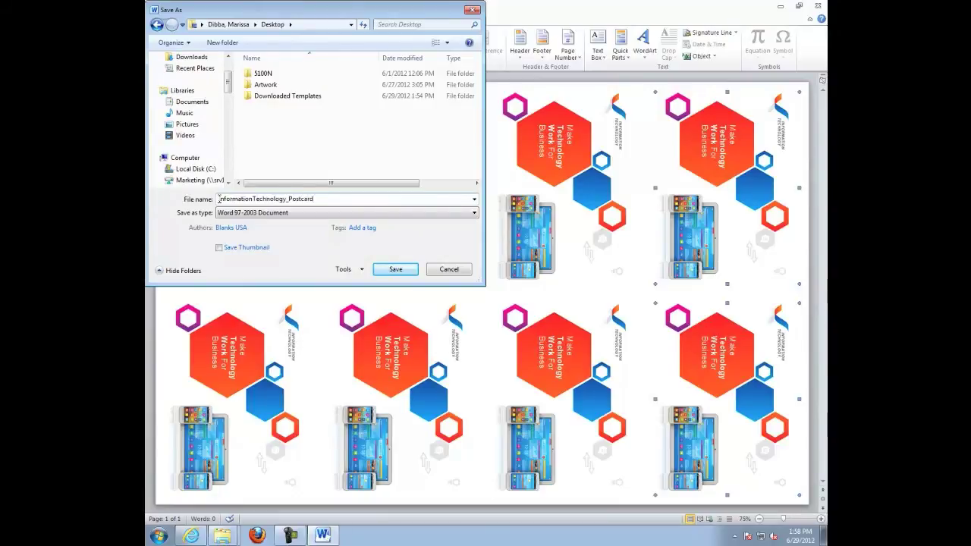
pyautogui.click(398, 274)
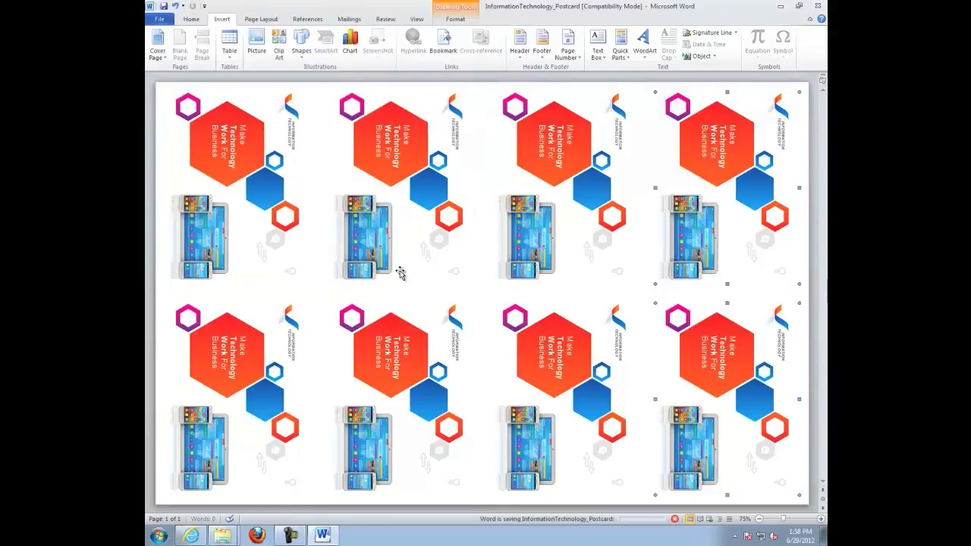
# - Choose Ikon 650 as the printer for the eight-up postcard sheet on Tabloid 11" x 17" paper
pyautogui.click(159, 20)
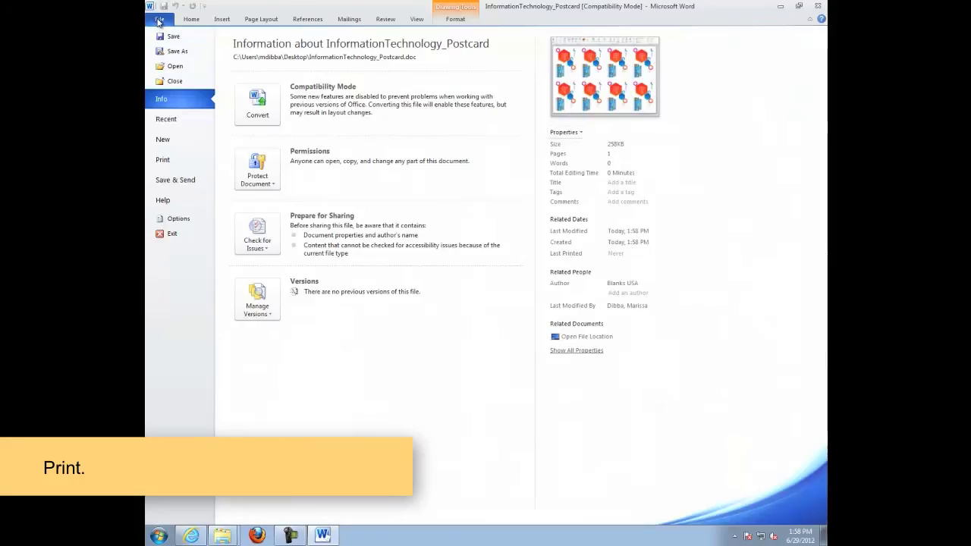
pyautogui.click(176, 165)
pyautogui.click(313, 122)
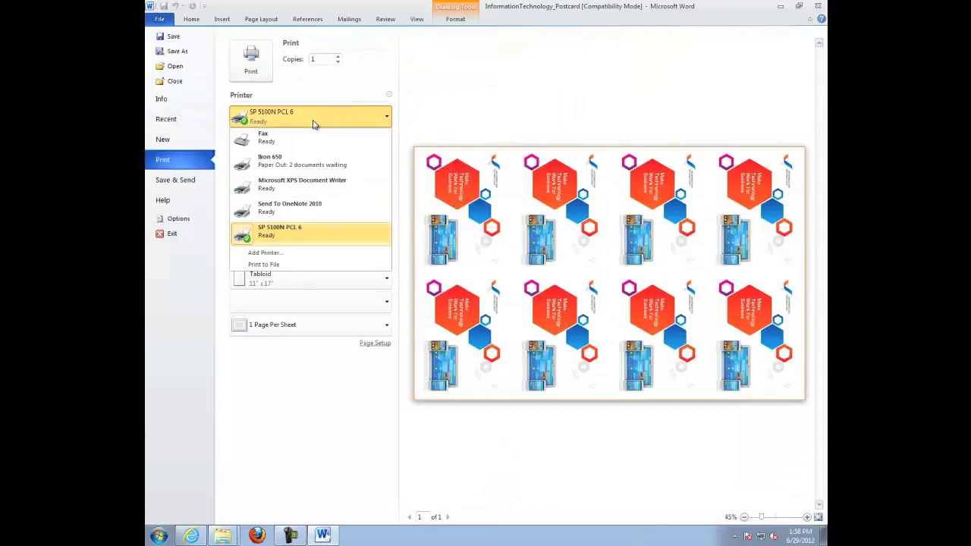
pyautogui.click(288, 161)
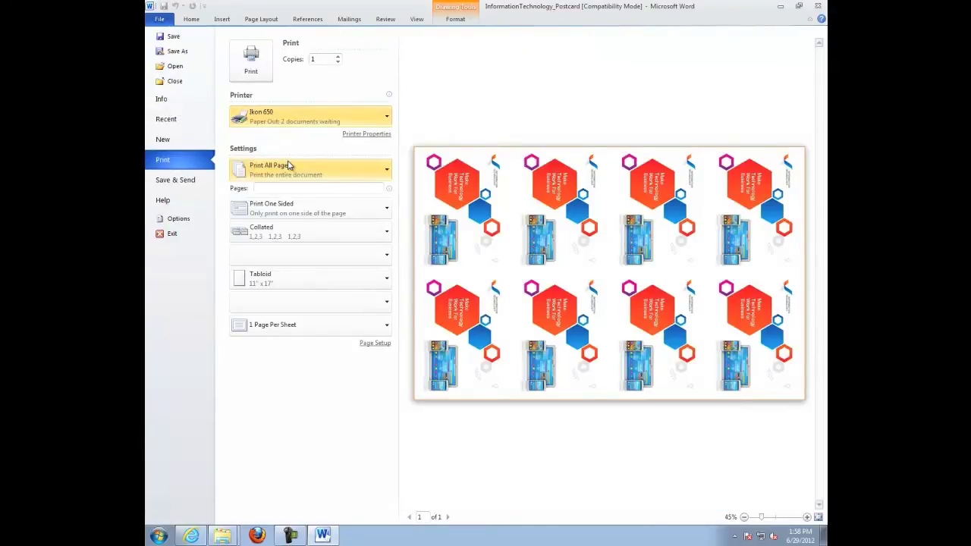